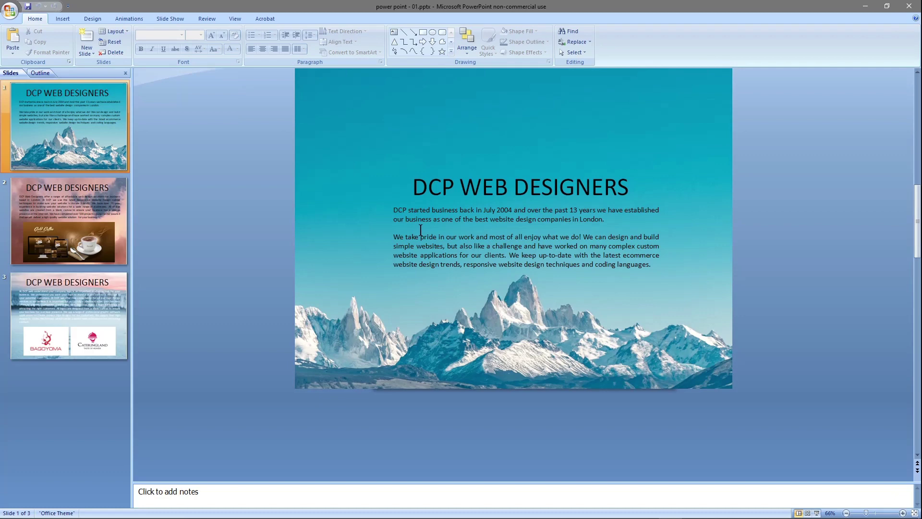
# Review the three slides of the power point - 01.pptx presentation and bring up its slide show options
pyautogui.scroll(-3, 406, 237)
pyautogui.scroll(3, 476, 238)
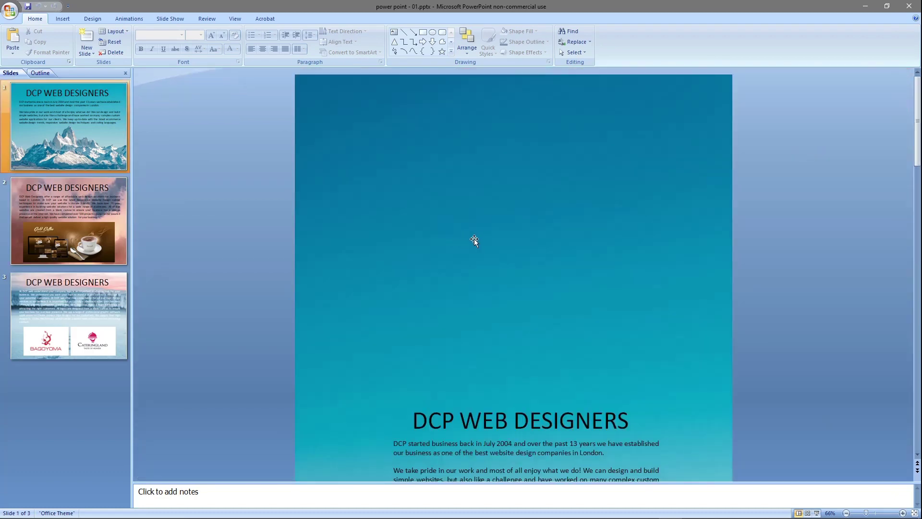
pyautogui.click(102, 250)
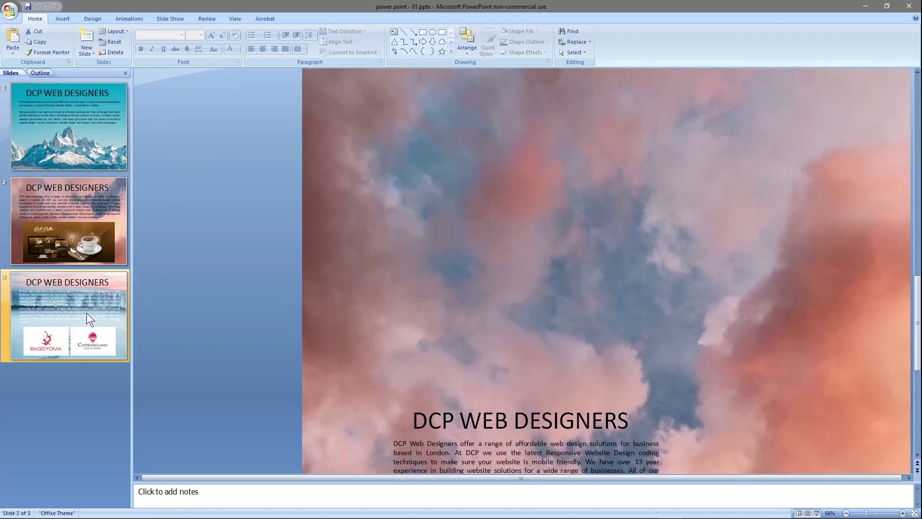
pyautogui.click(86, 313)
pyautogui.click(89, 183)
pyautogui.click(96, 125)
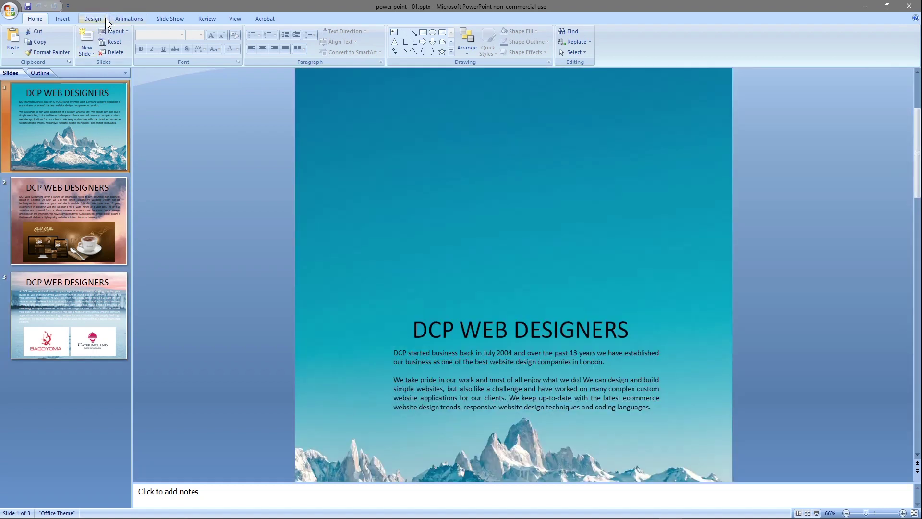
pyautogui.click(173, 19)
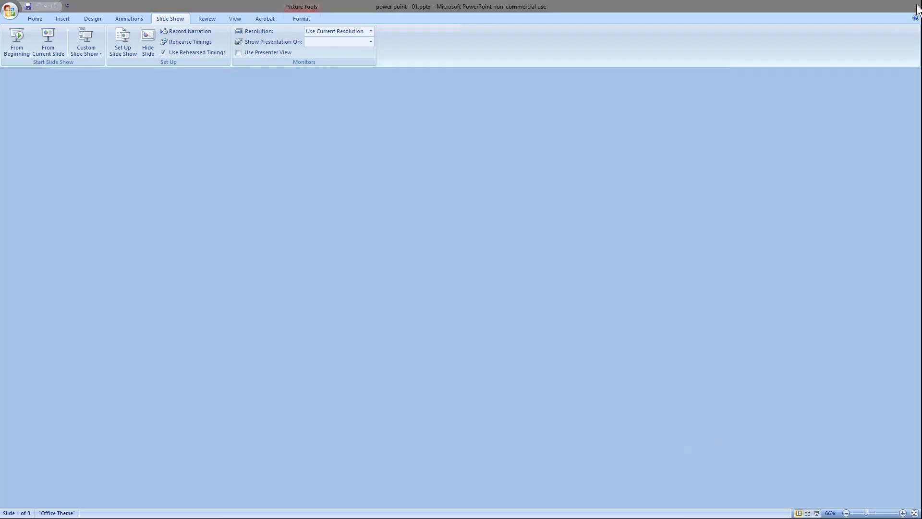
# Move the folder window aside, switch to Chrome and load the converter page smallpdf.com/ppt-to-pdf
pyautogui.moveTo(504, 150); pyautogui.dragTo(921, 196)
pyautogui.press('super')
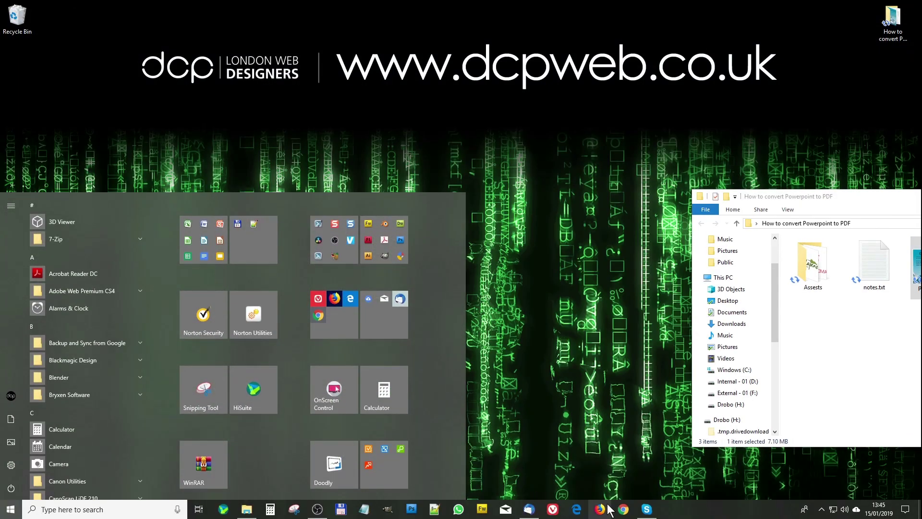
pyautogui.click(624, 511)
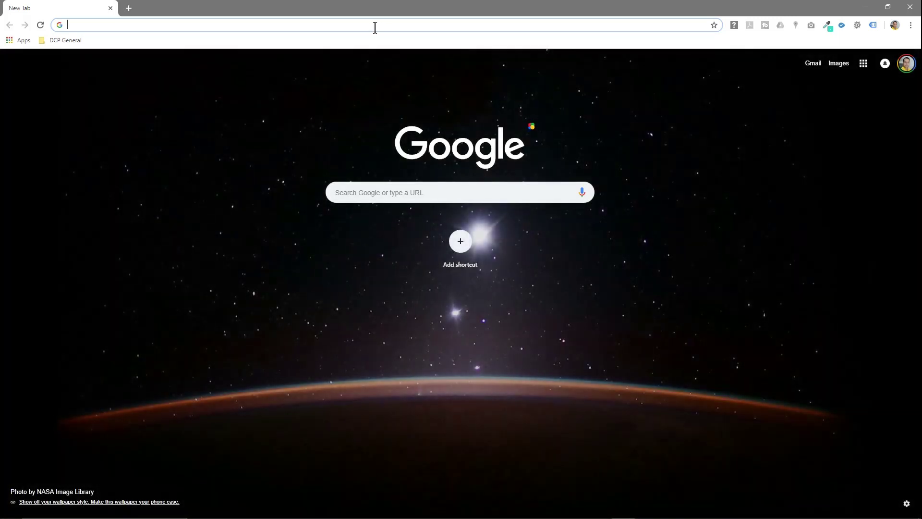
pyautogui.write('https://smallpdf.com/ppt-to-pdf')
pyautogui.press('Return')
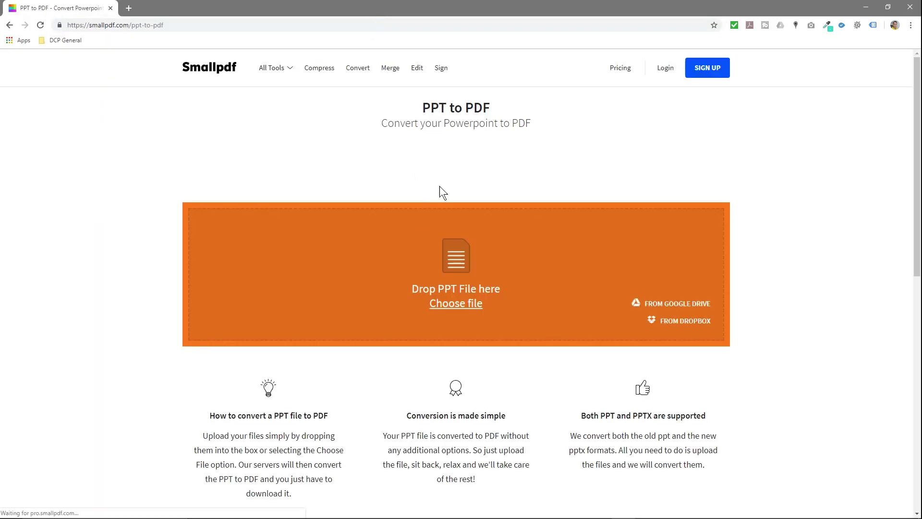
pyautogui.moveTo(424, 108); pyautogui.dragTo(462, 108)
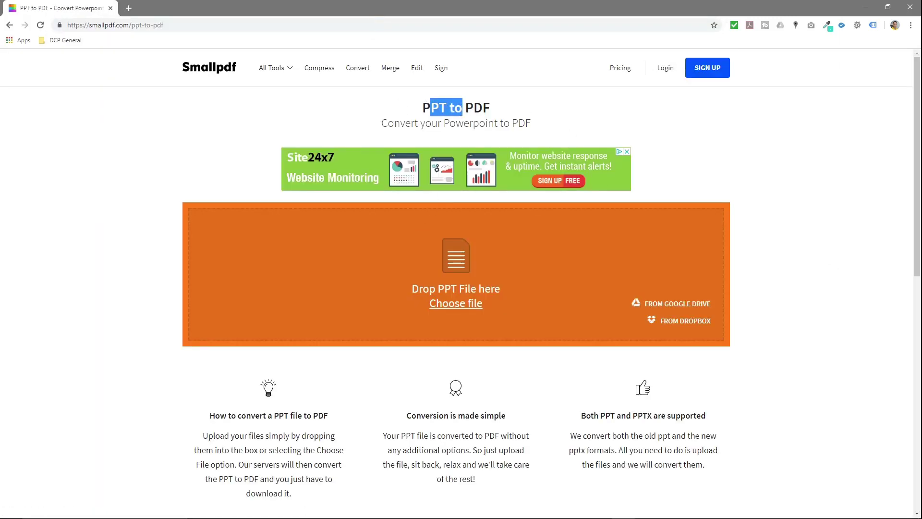
# Check the size of power point - 01.pptx in its folder and upload the file to the PPT to PDF converter
pyautogui.hotkey('alt', 'Tab')
pyautogui.moveTo(920, 196); pyautogui.dragTo(546, 157)
pyautogui.click(524, 231)
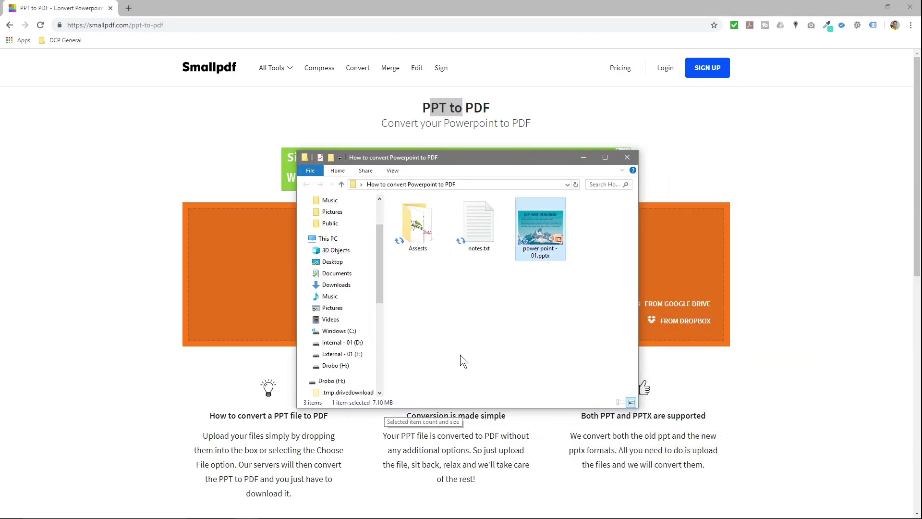
pyautogui.moveTo(501, 162); pyautogui.dragTo(920, 187)
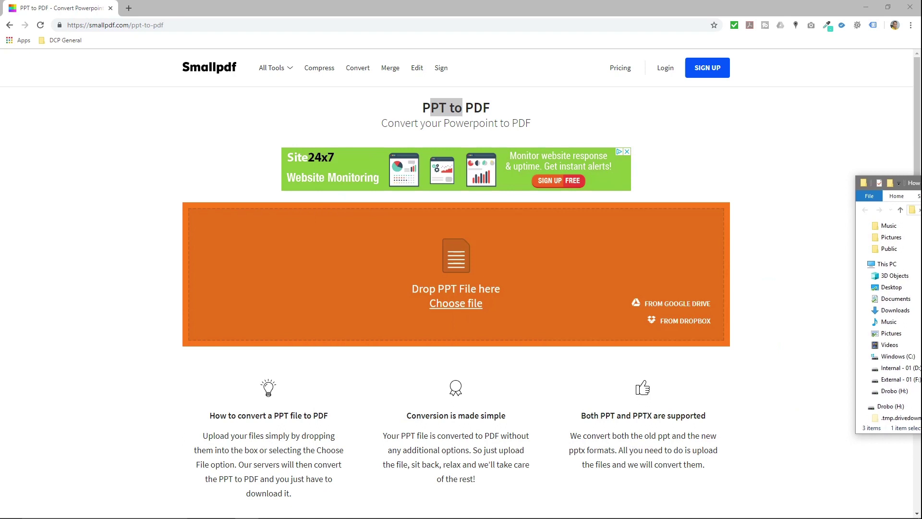
pyautogui.moveTo(920, 336); pyautogui.dragTo(529, 275)
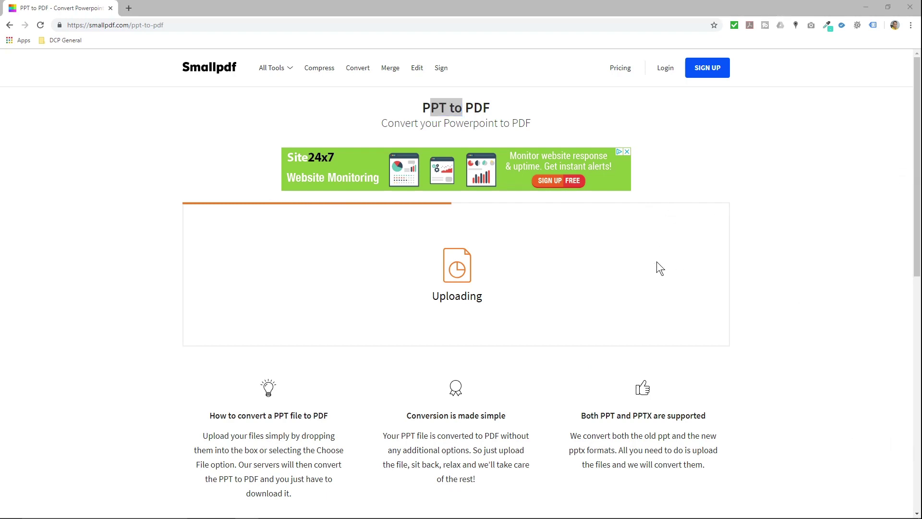
# Download the converted PDF and place it in the How to convert Powerpoint to PDF folder
pyautogui.click(711, 140)
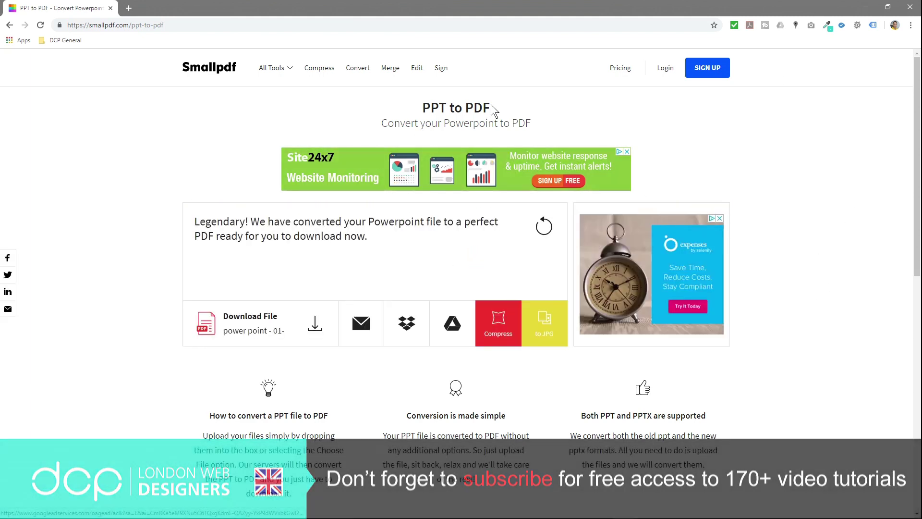
pyautogui.click(239, 331)
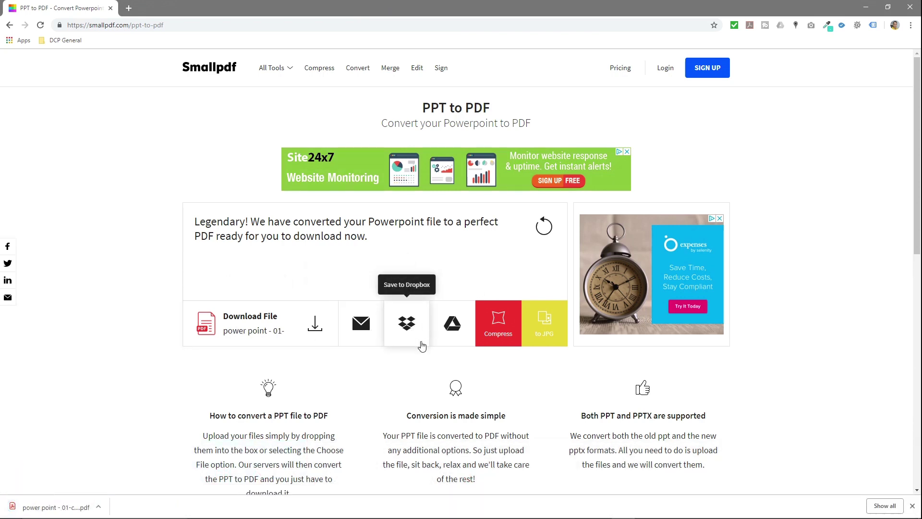
pyautogui.click(452, 323)
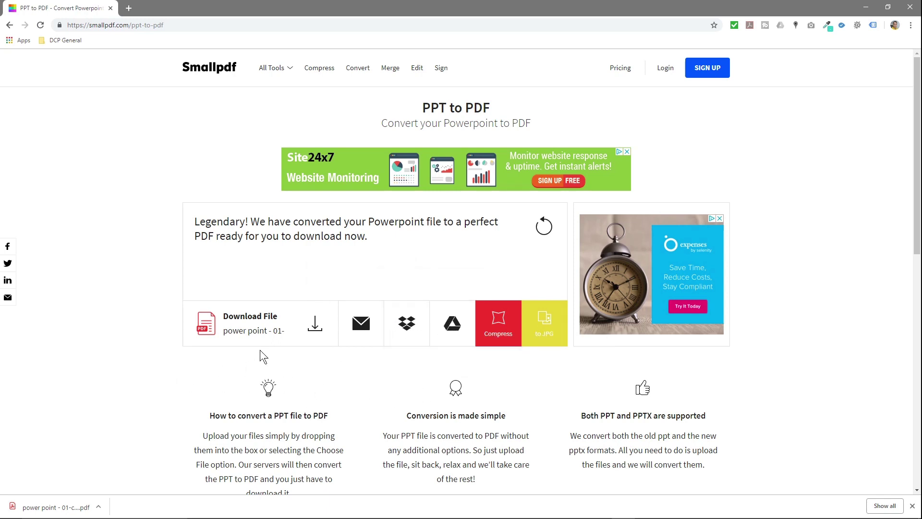
pyautogui.moveTo(921, 205); pyautogui.dragTo(764, 125)
pyautogui.moveTo(77, 502); pyautogui.dragTo(817, 163)
pyautogui.moveTo(803, 125); pyautogui.dragTo(506, 136)
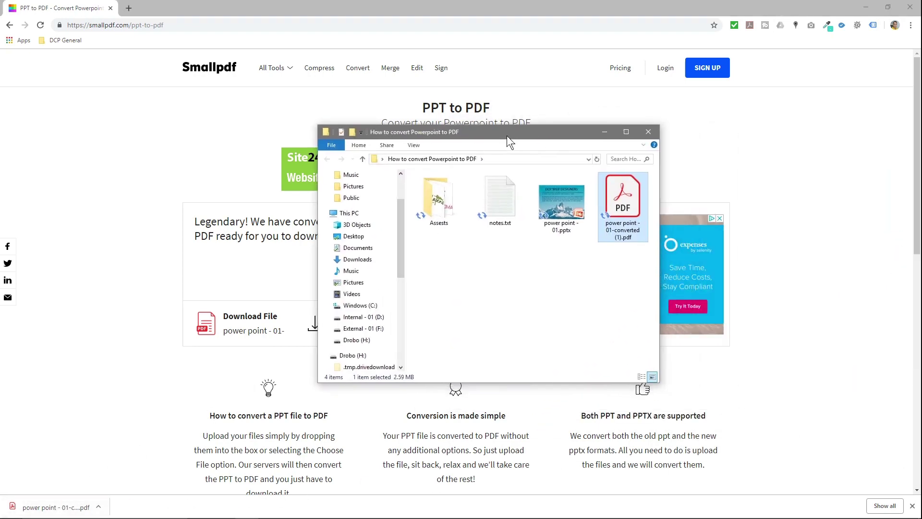
# Compare the file sizes of power point - 01.pptx and the converted PDF
pyautogui.click(553, 210)
pyautogui.click(618, 198)
pyautogui.click(575, 220)
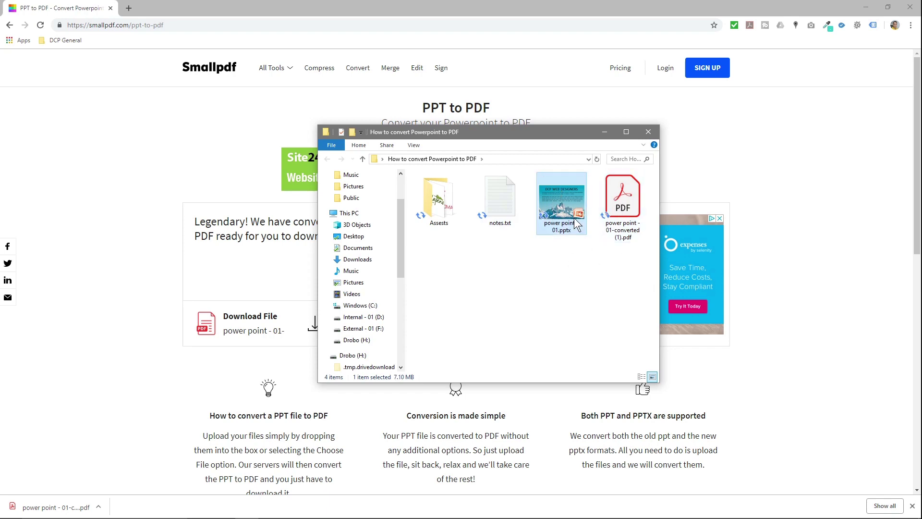
pyautogui.click(623, 211)
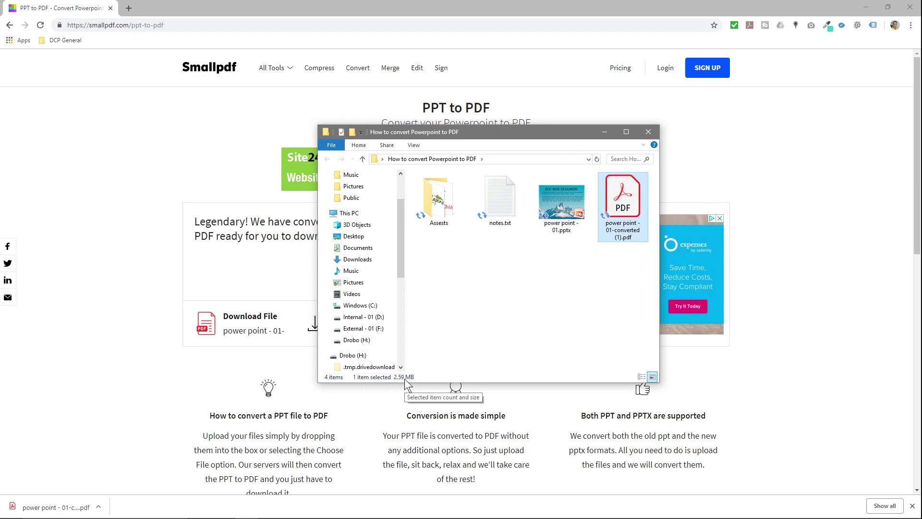
# Inspect all three pages of the converted PDF in Acrobat Reader with the tools pane collapsed, and close the document
pyautogui.doubleClick(625, 199)
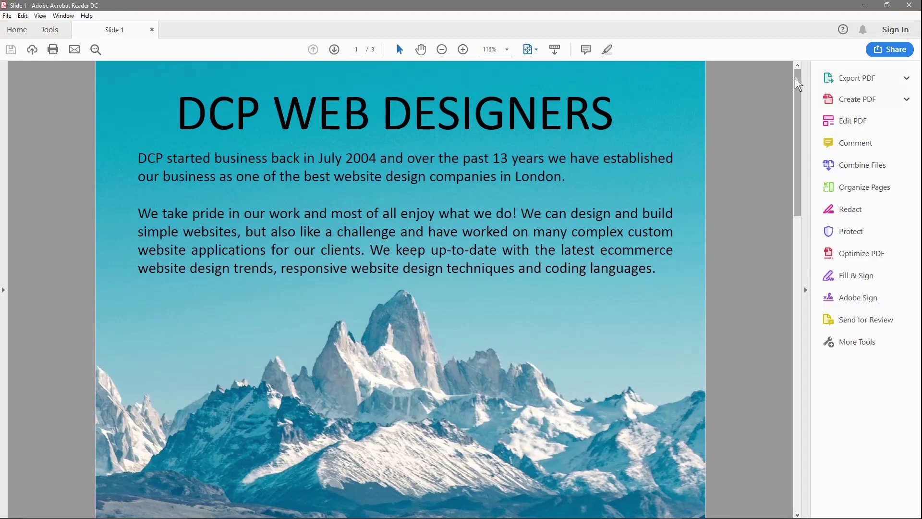
pyautogui.click(801, 286)
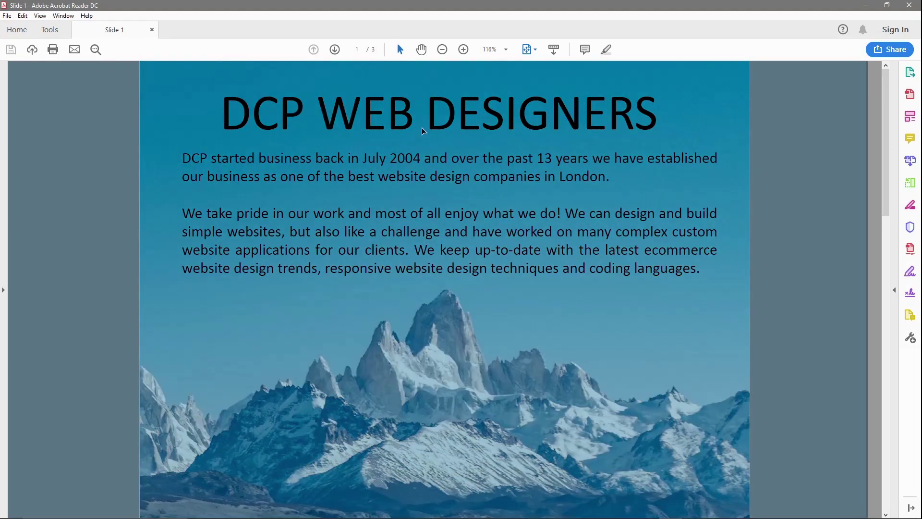
pyautogui.scroll(-2, 428, 230)
pyautogui.scroll(2, 427, 240)
pyautogui.scroll(-2, 427, 260)
pyautogui.scroll(1, 427, 267)
pyautogui.scroll(1, 426, 267)
pyautogui.scroll(-2, 426, 267)
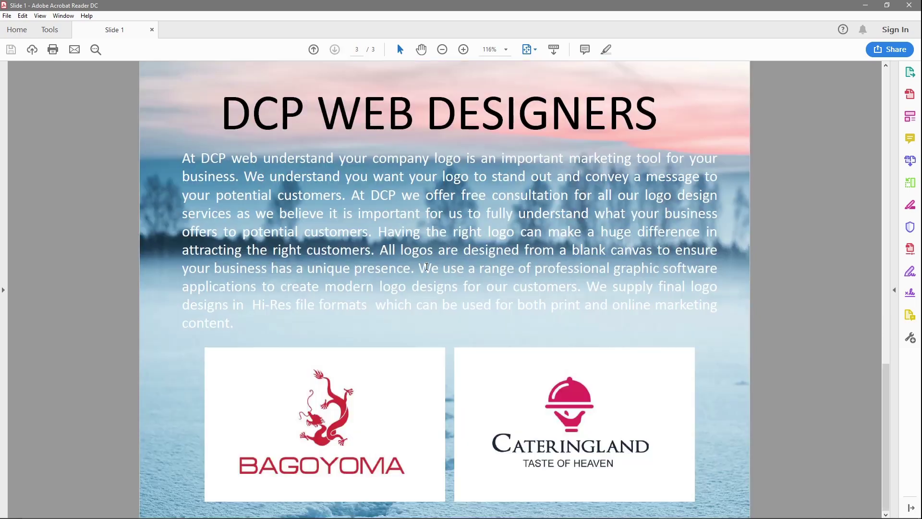
pyautogui.scroll(2, 426, 266)
pyautogui.click(910, 5)
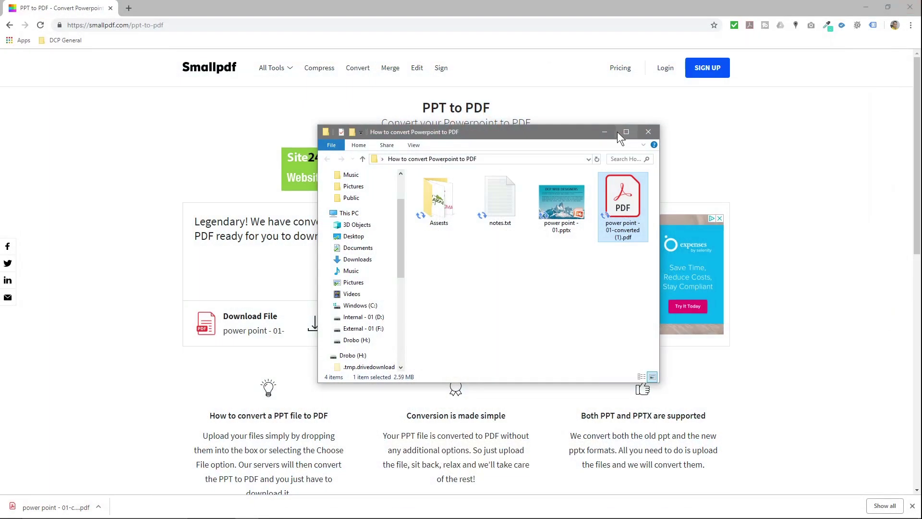
# Compress the converted PDF with Smallpdf and download the compressed copy into the How to convert Powerpoint to PDF folder
pyautogui.moveTo(557, 132); pyautogui.dragTo(921, 182)
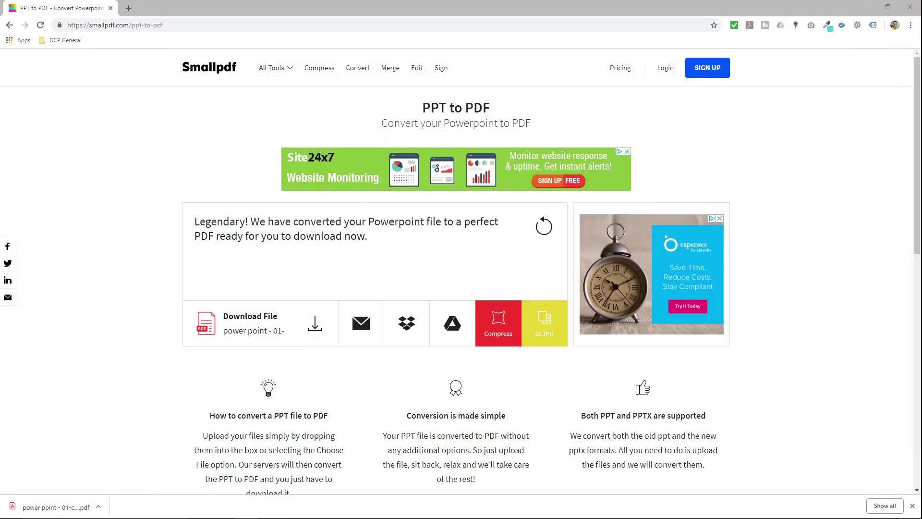
pyautogui.click(497, 325)
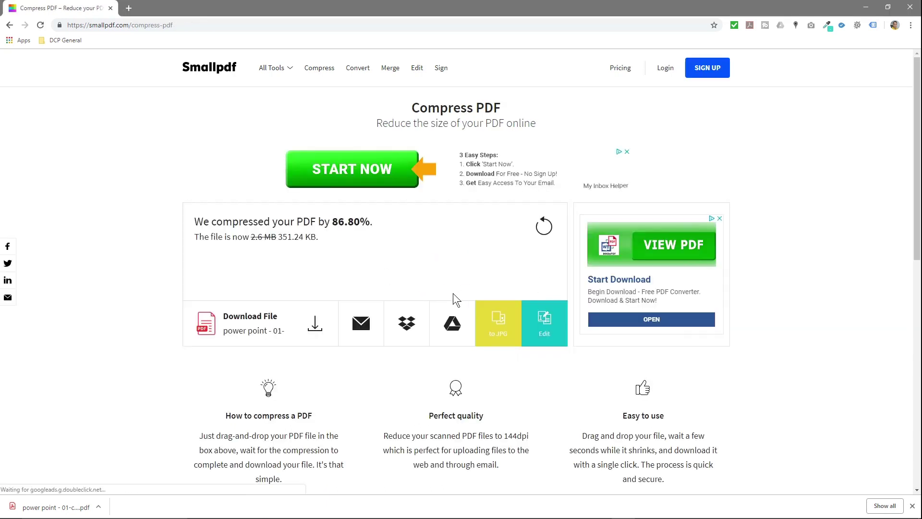
pyautogui.click(251, 329)
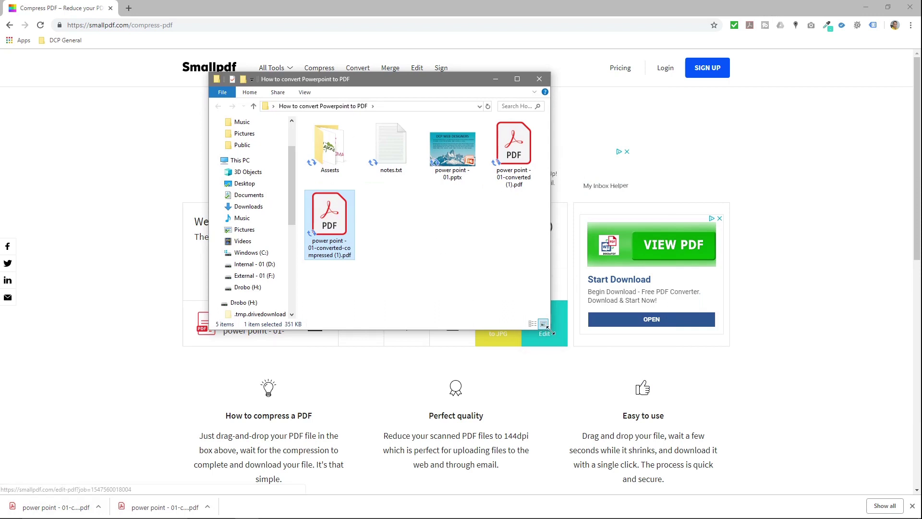
# Enlarge the folder window and compare the sizes of the presentation, the converted PDF and the compressed PDF
pyautogui.moveTo(556, 278); pyautogui.dragTo(785, 344)
pyautogui.click(488, 178)
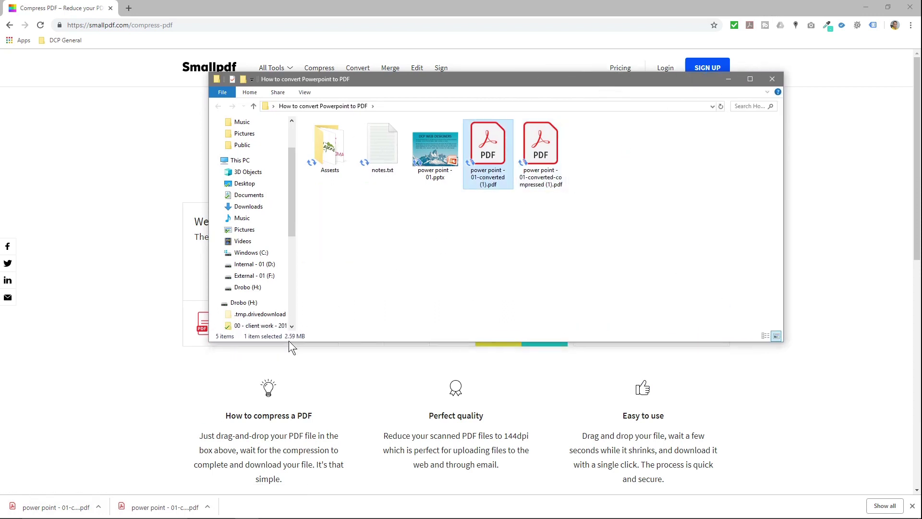
pyautogui.click(421, 179)
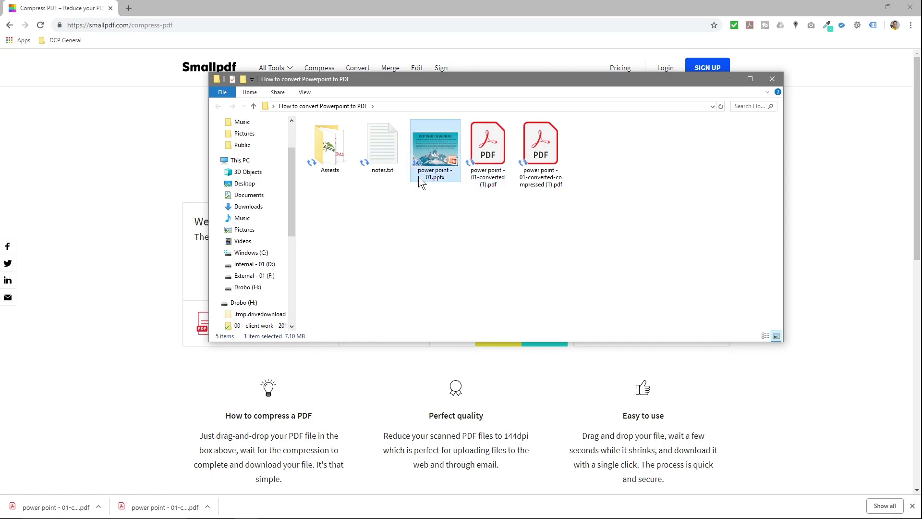
pyautogui.click(533, 192)
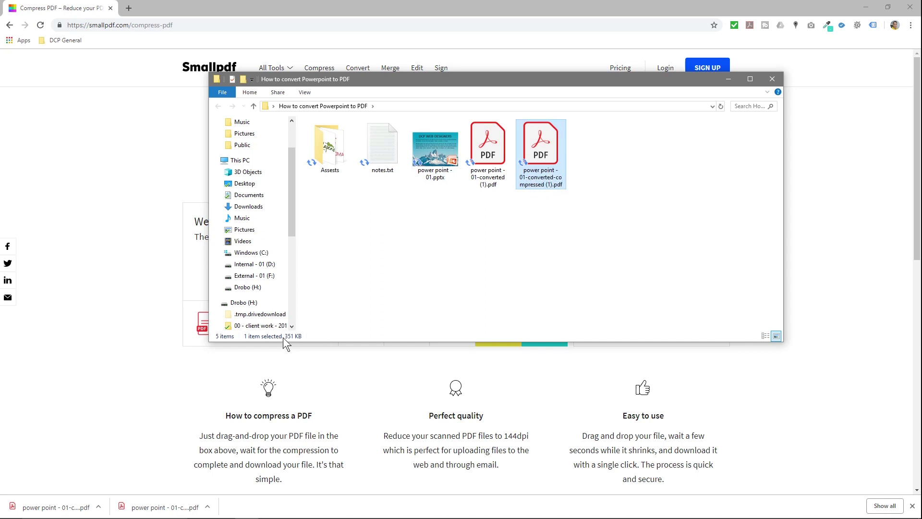
pyautogui.click(427, 151)
pyautogui.click(547, 168)
# Inspect the text and image quality on the pages of the compressed PDF in Acrobat Reader, and close the document
pyautogui.doubleClick(539, 154)
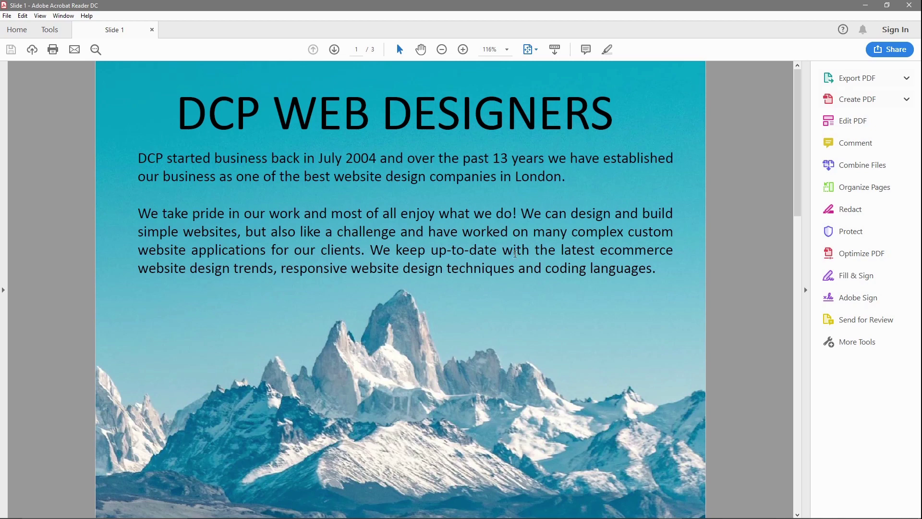
pyautogui.scroll(-2, 515, 253)
pyautogui.scroll(-2, 515, 253)
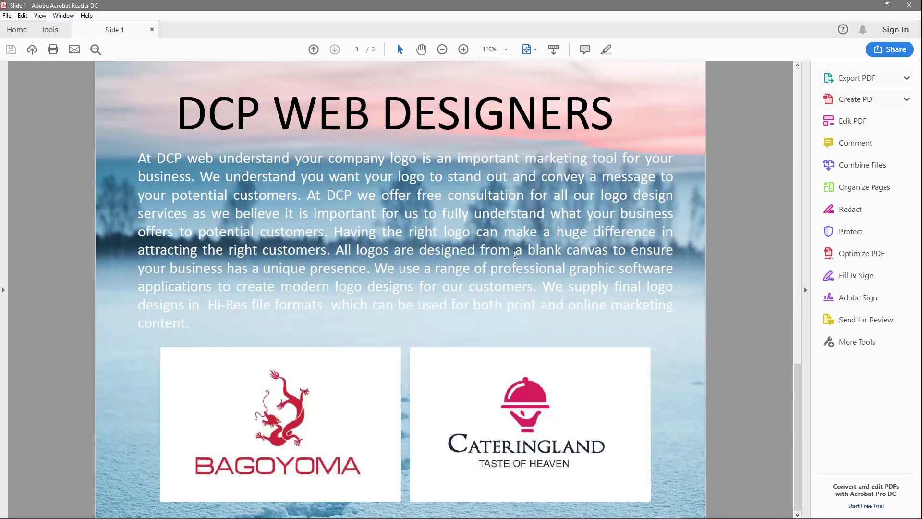
pyautogui.scroll(4, 515, 253)
pyautogui.scroll(-2, 515, 253)
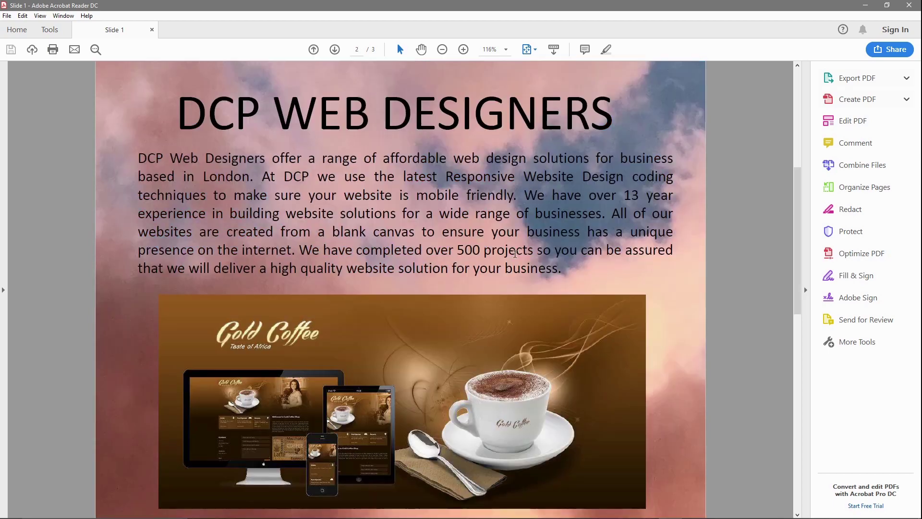
pyautogui.scroll(-2, 515, 253)
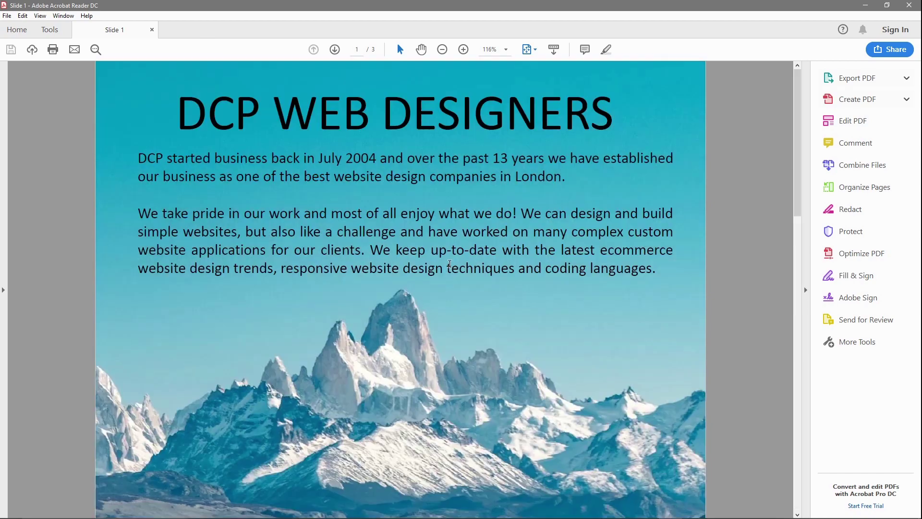
pyautogui.scroll(-2, 449, 264)
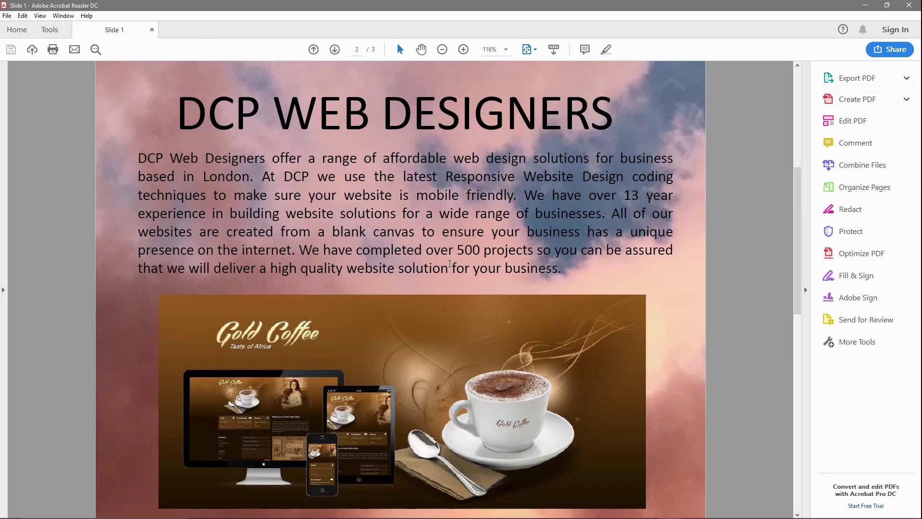
pyautogui.scroll(-2, 450, 264)
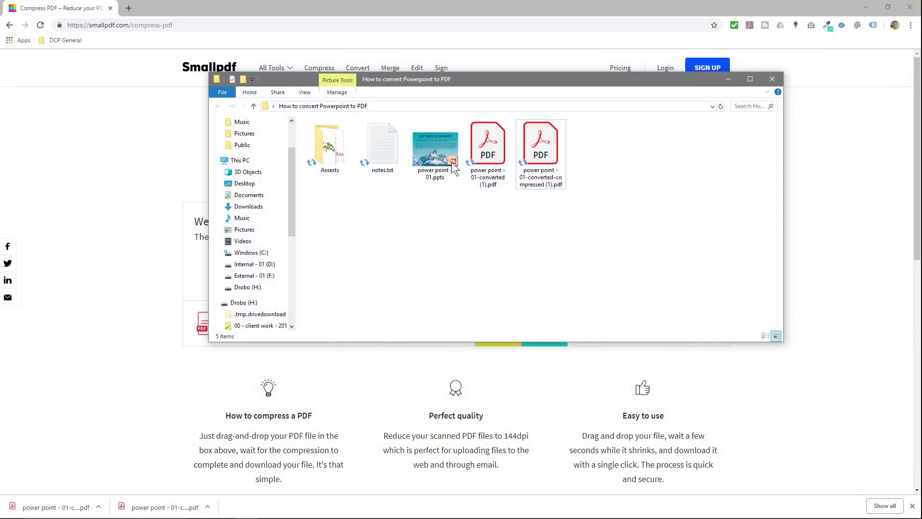
# Recheck the file sizes of the original presentation and the uncompressed converted PDF
pyautogui.click(451, 164)
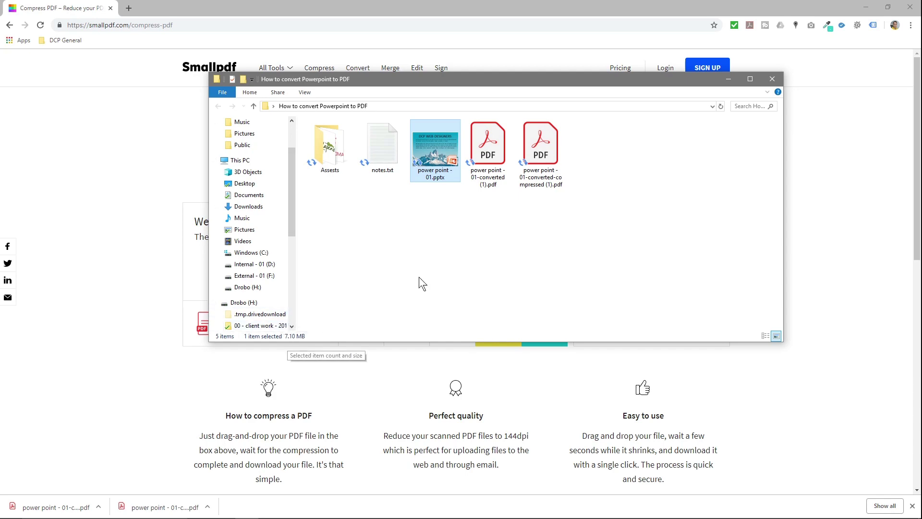
pyautogui.click(500, 146)
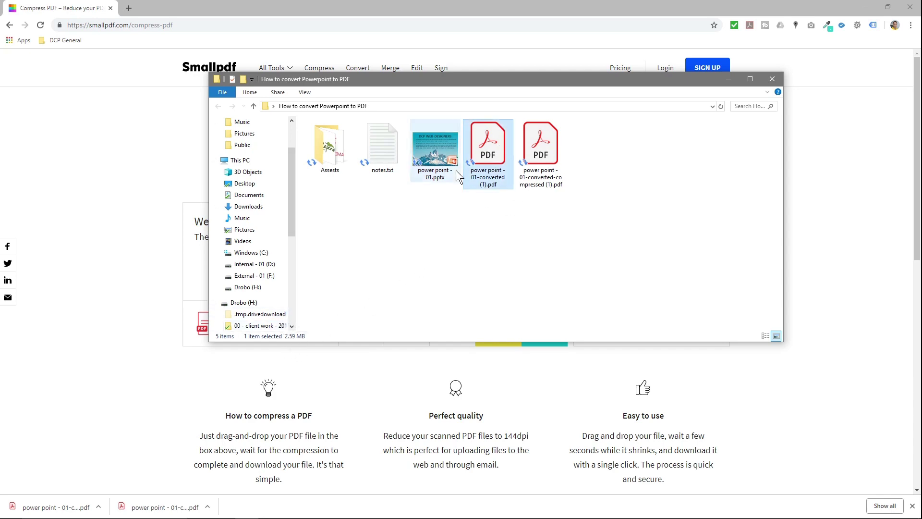
# Inspect the page quality of the uncompressed converted PDF in Acrobat Reader, and close the document
pyautogui.doubleClick(483, 152)
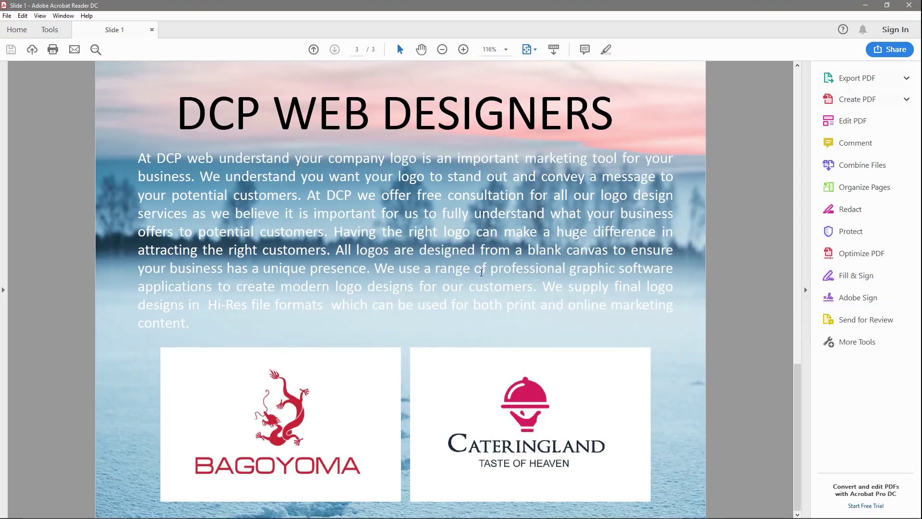
pyautogui.scroll(15, 480, 272)
pyautogui.click(909, 6)
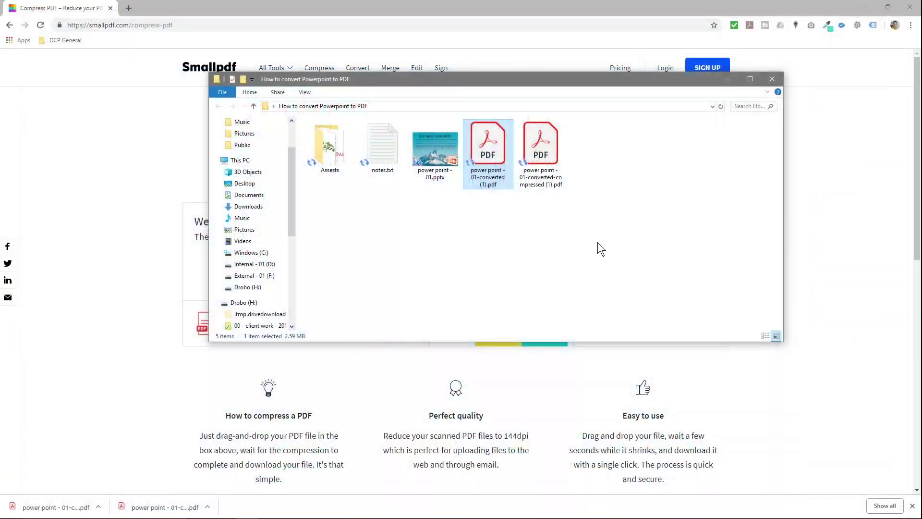
# Reopen the compressed PDF, compare its text and image quality through to page 3, and close the document
pyautogui.doubleClick(542, 146)
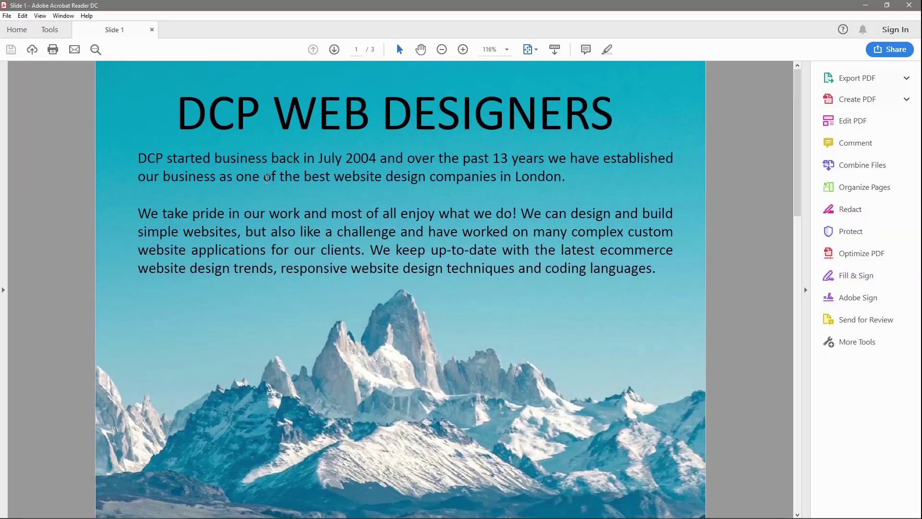
pyautogui.moveTo(267, 159); pyautogui.dragTo(396, 233)
pyautogui.click(390, 232)
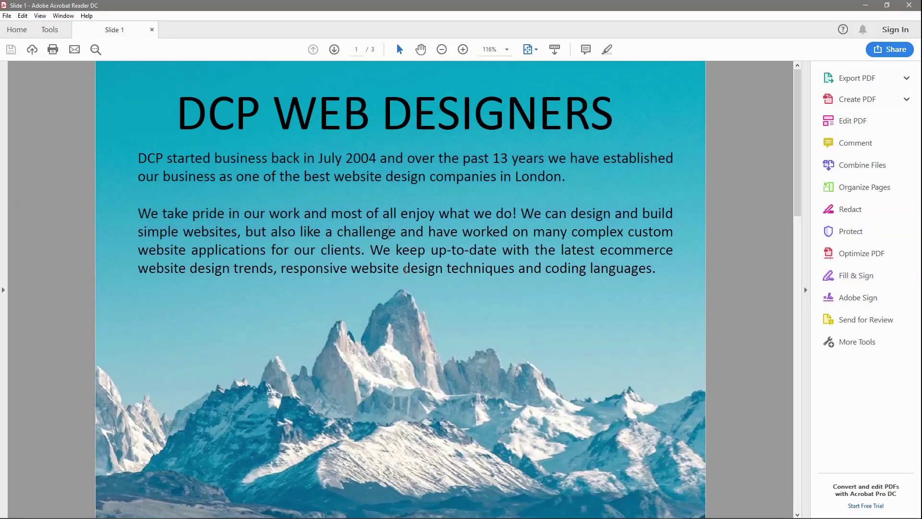
pyautogui.scroll(-2, 425, 297)
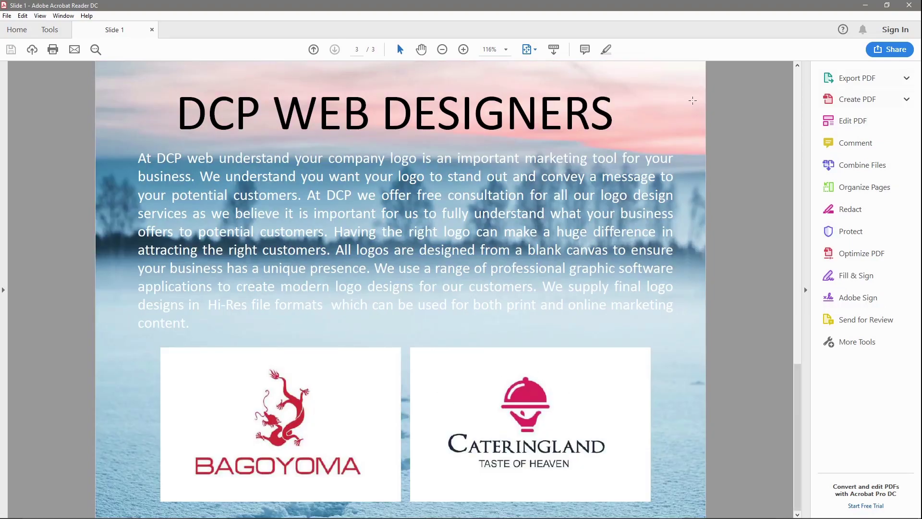
pyautogui.click(910, 4)
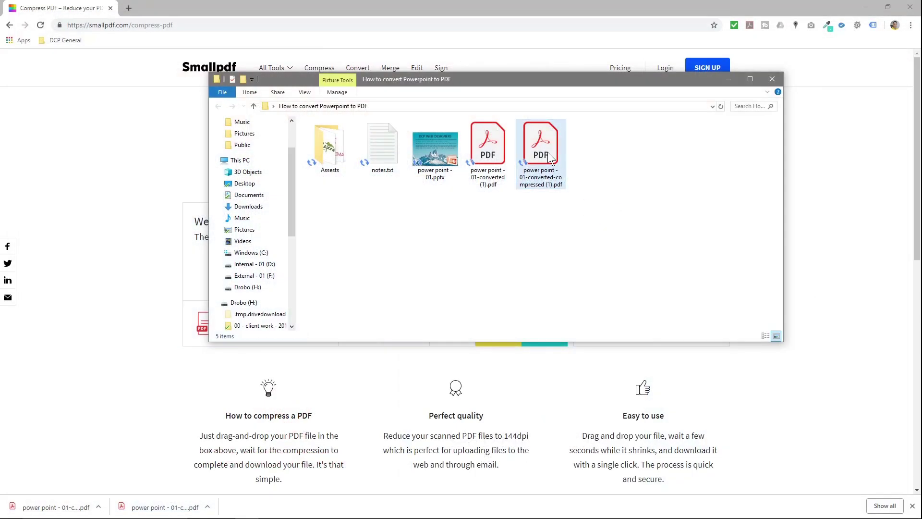
# Close the How to convert Powerpoint to PDF folder window and the web browser
pyautogui.click(535, 172)
pyautogui.click(640, 254)
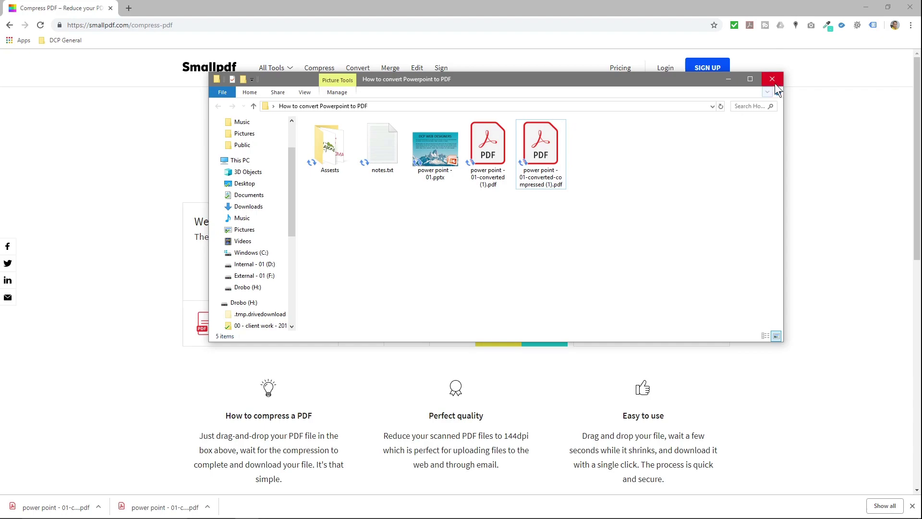
pyautogui.click(774, 80)
pyautogui.click(910, 7)
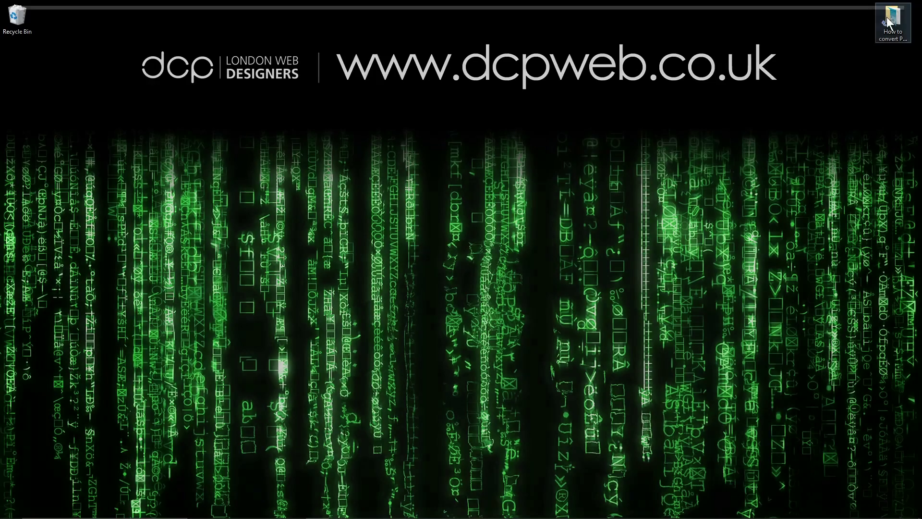